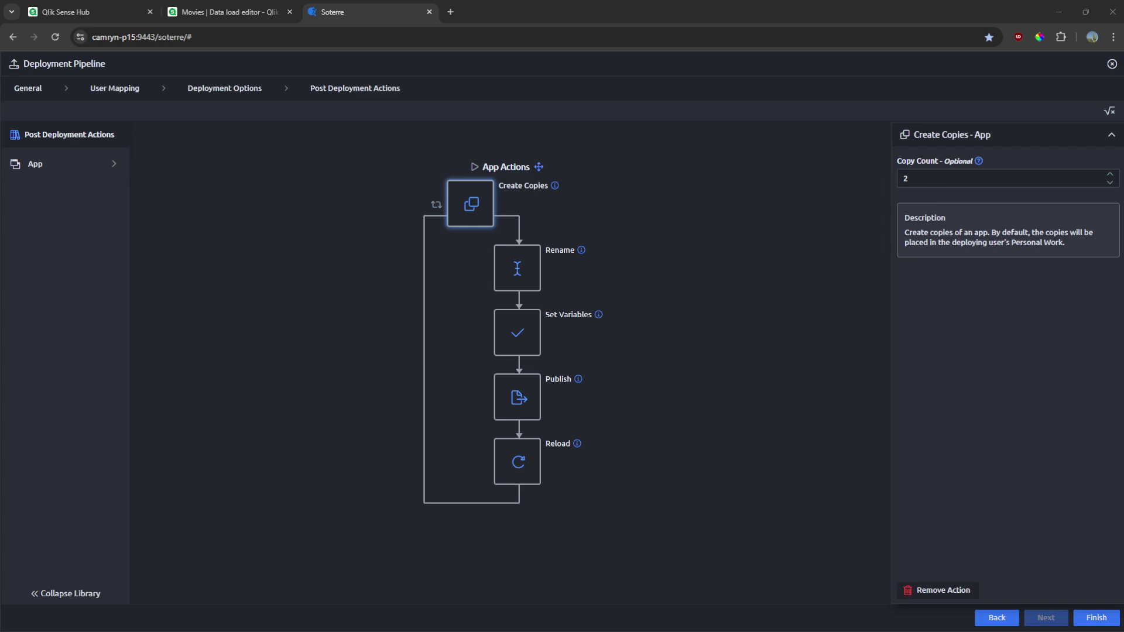
Switch to the Movies data load editor and examine the Movie Genre variable in the load script's source file path
{"action": "left_click", "coordinate": [228, 12]}
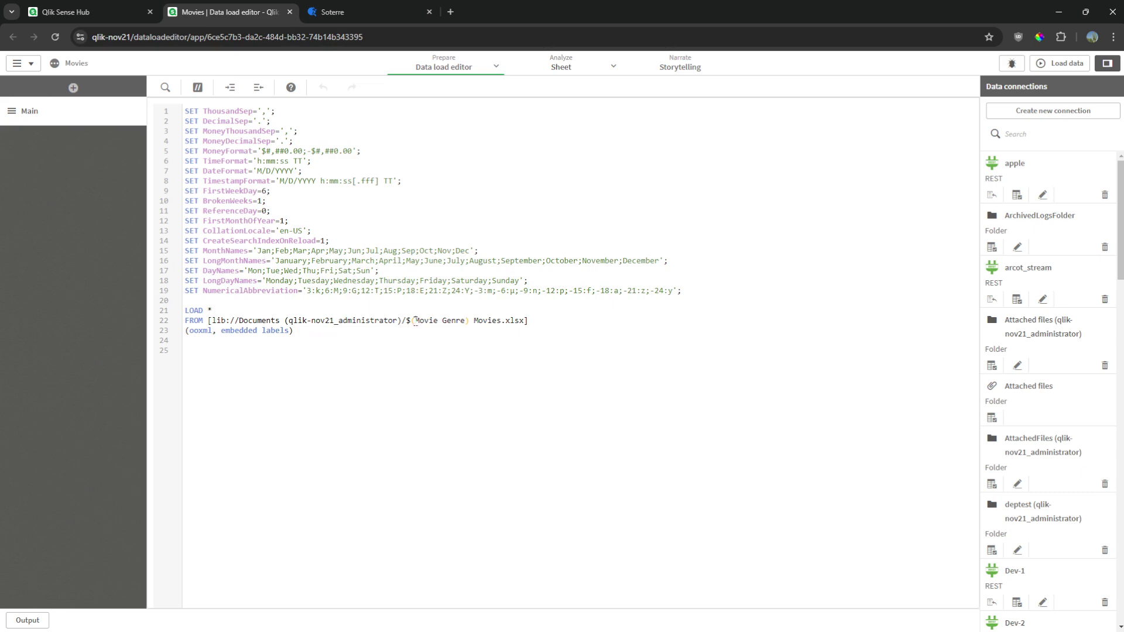
{"action": "left_click_drag", "start_coordinate": [415, 321], "coordinate": [467, 323]}
{"action": "left_click", "coordinate": [462, 332]}
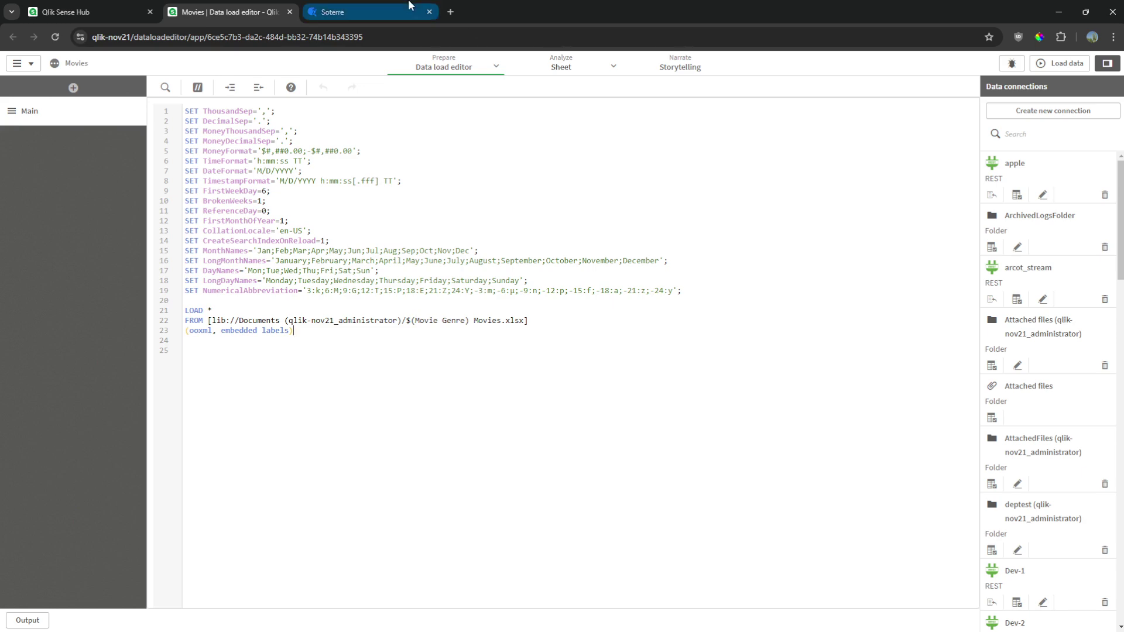
Return to Soterre, examine the Rename action's New App Name expression, and preview the name it evaluates to
{"action": "left_click", "coordinate": [356, 7]}
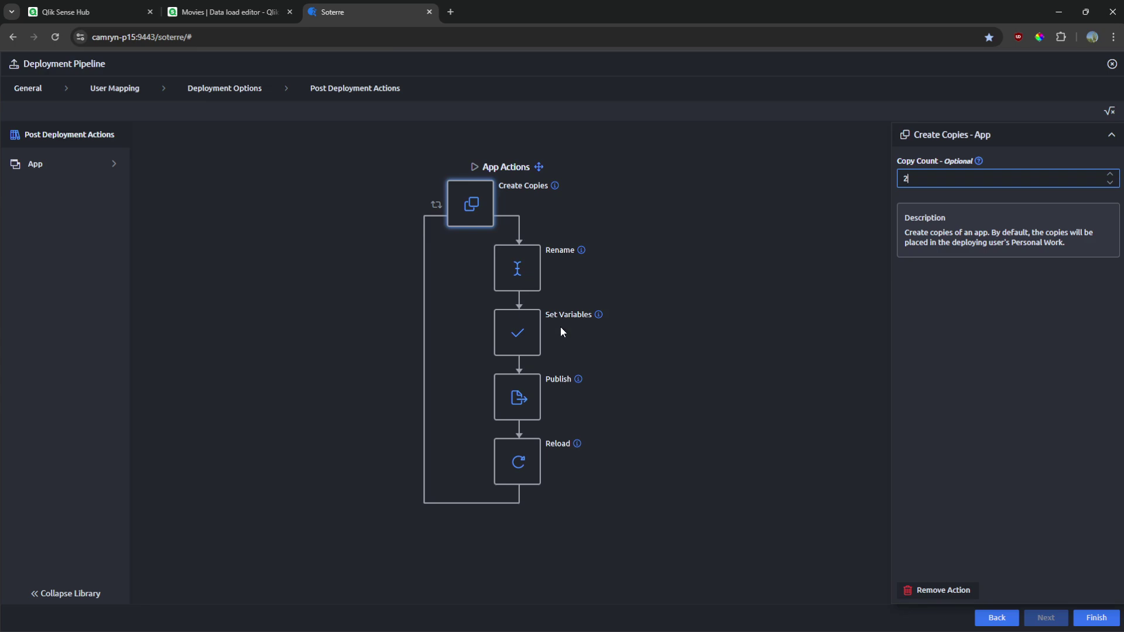
{"action": "left_click", "coordinate": [528, 261]}
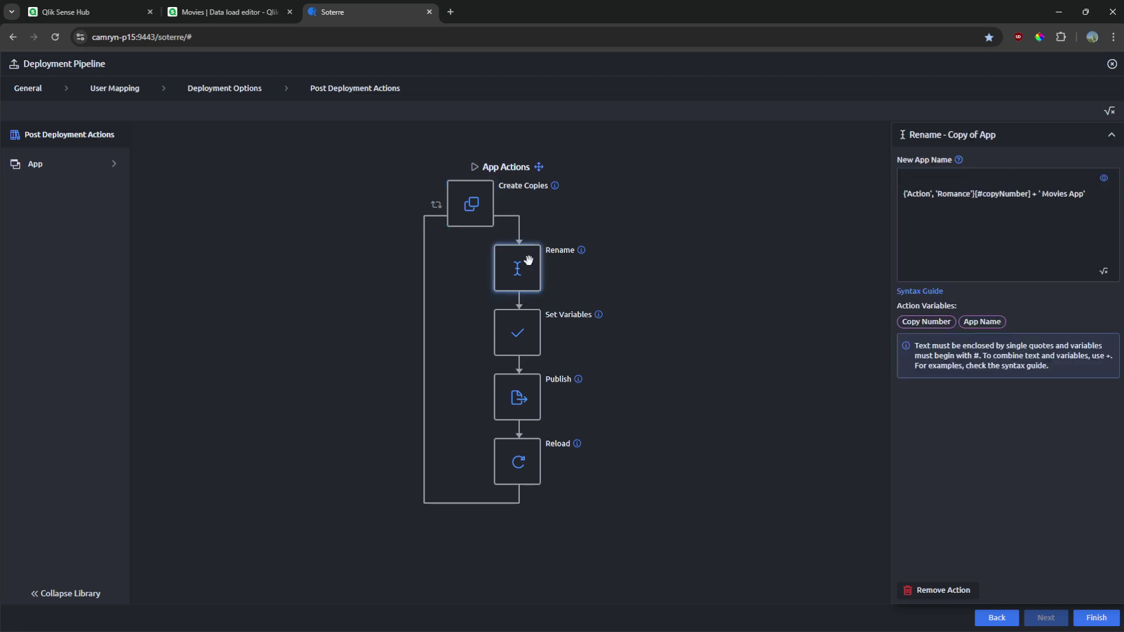
{"action": "left_click", "coordinate": [904, 194]}
{"action": "left_click_drag", "start_coordinate": [905, 193], "coordinate": [976, 195]}
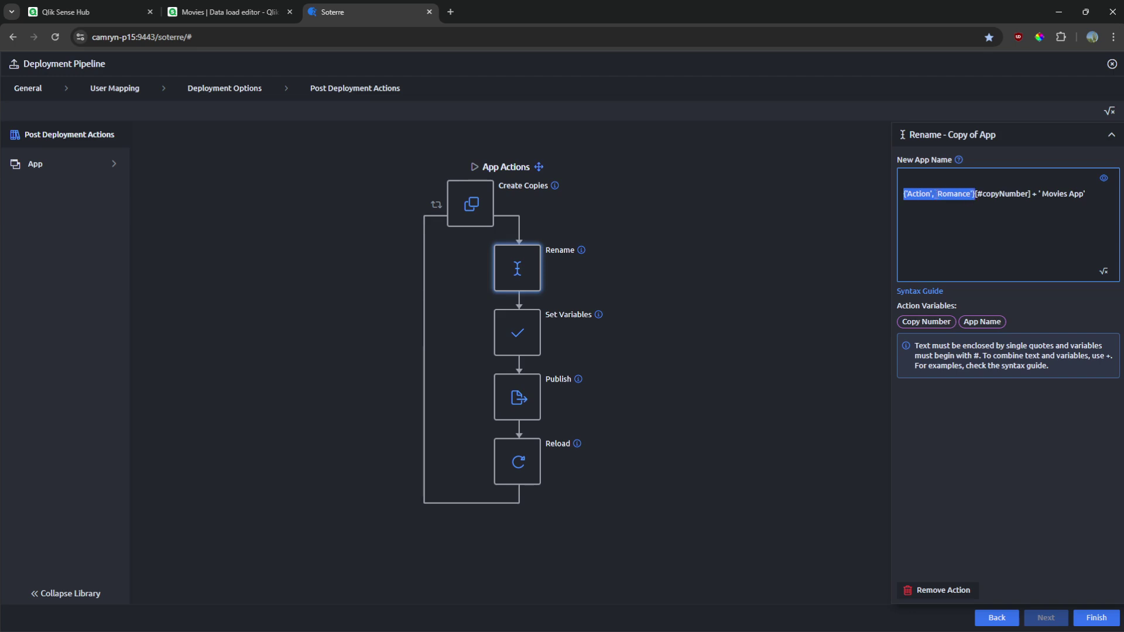
{"action": "left_click", "coordinate": [993, 194]}
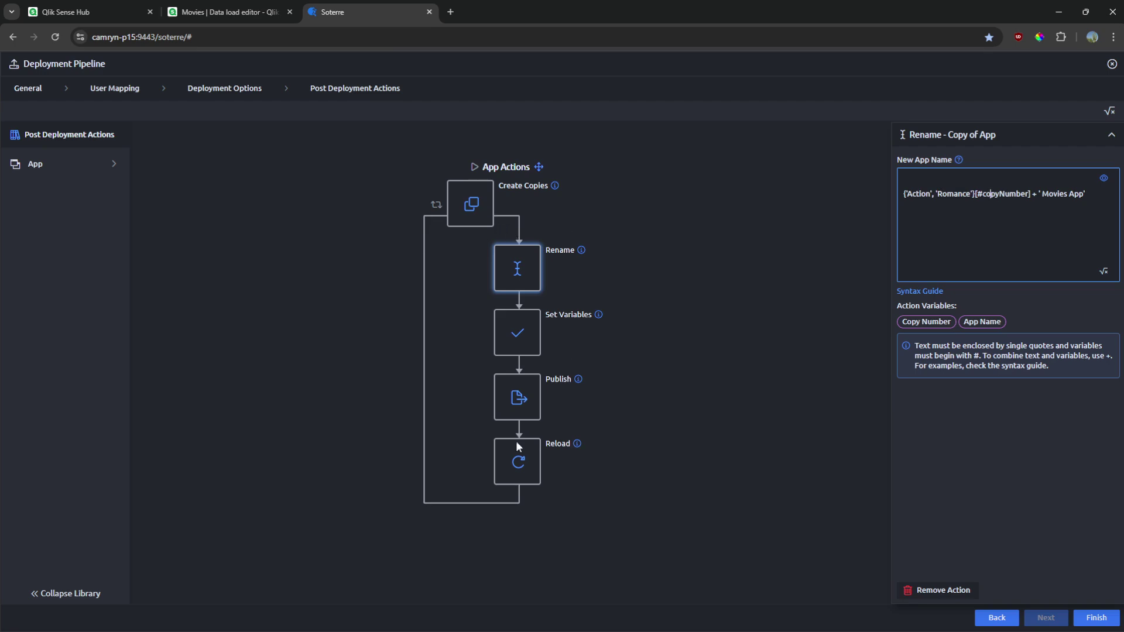
{"action": "left_click_drag", "start_coordinate": [909, 191], "coordinate": [931, 191]}
{"action": "left_click", "coordinate": [941, 194]}
{"action": "left_click_drag", "start_coordinate": [940, 194], "coordinate": [1088, 194]}
{"action": "left_click", "coordinate": [1087, 193]}
{"action": "left_click", "coordinate": [1104, 180]}
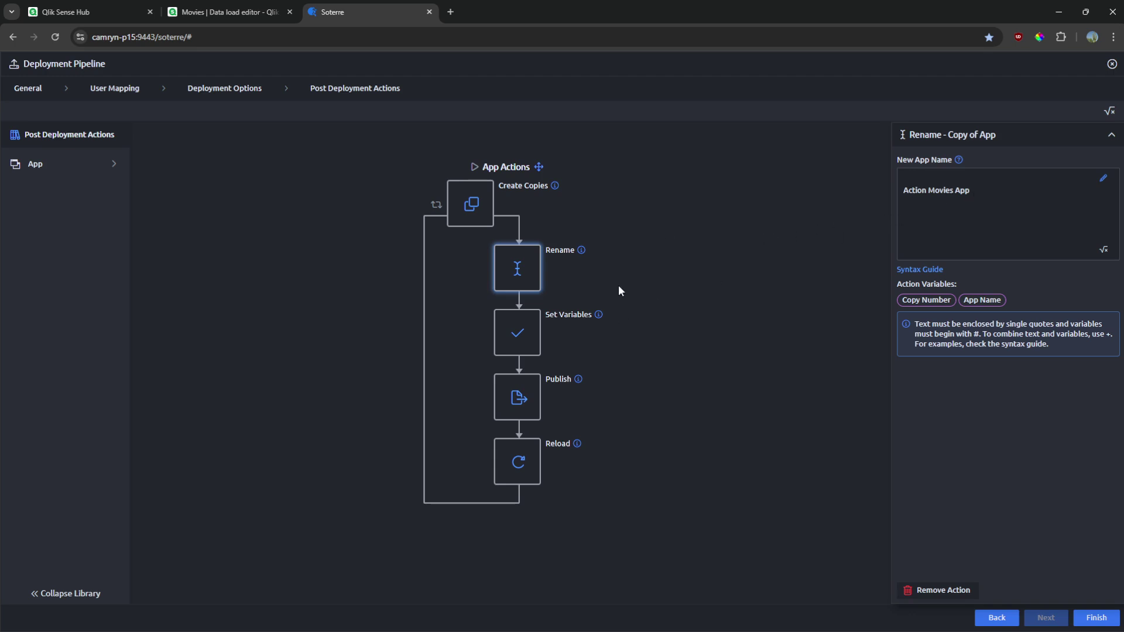
Examine the variable name and new value expression in the Set Variables action
{"action": "left_click", "coordinate": [513, 334]}
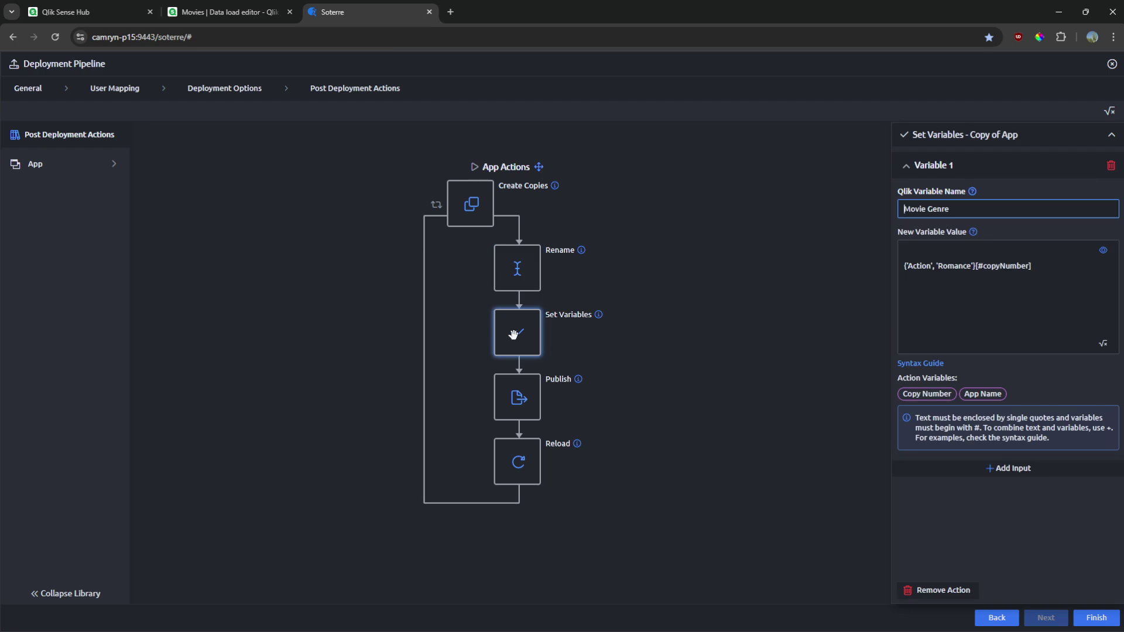
{"action": "left_click_drag", "start_coordinate": [951, 209], "coordinate": [901, 211]}
{"action": "left_click", "coordinate": [948, 211]}
{"action": "left_click", "coordinate": [919, 267]}
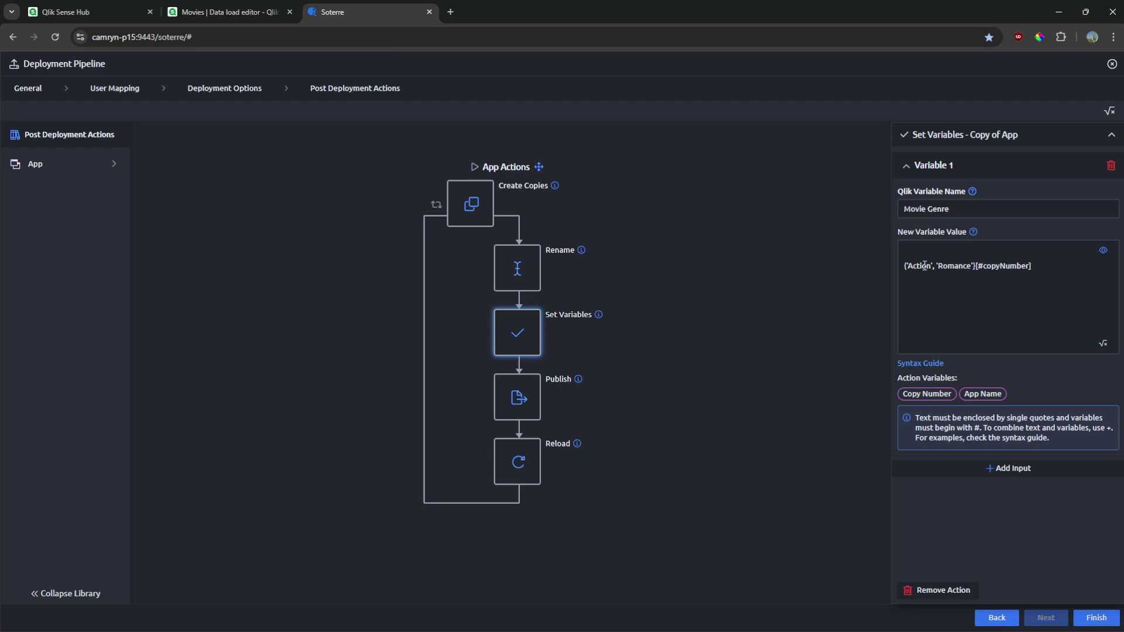
{"action": "left_click", "coordinate": [924, 266]}
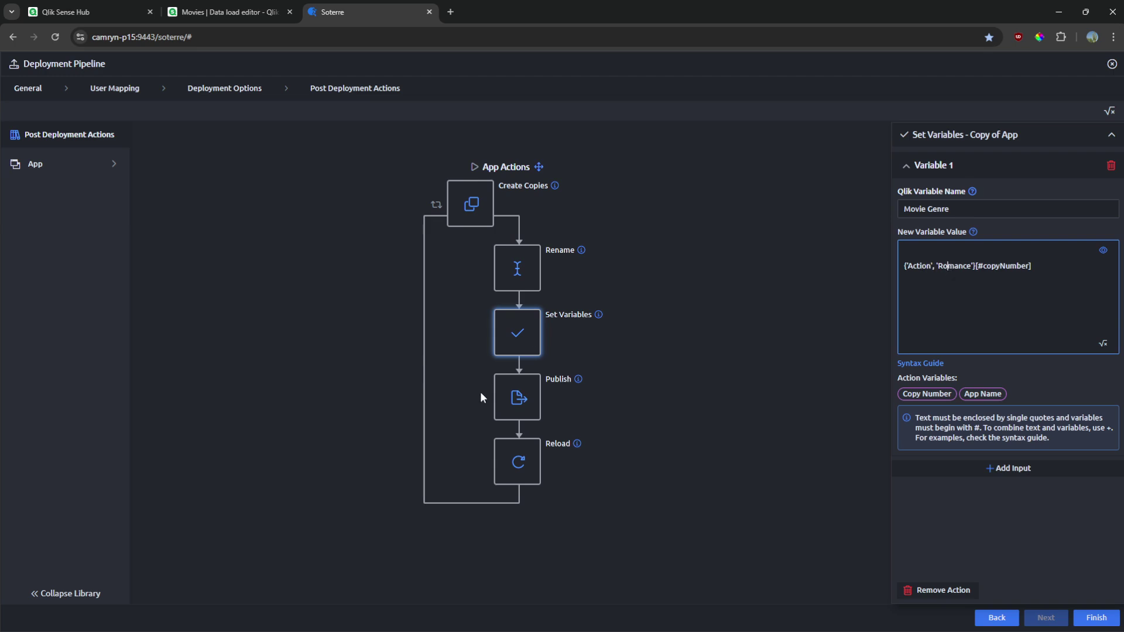
Check the Publish and Reload action settings and save the deployment plan
{"action": "left_click", "coordinate": [516, 393]}
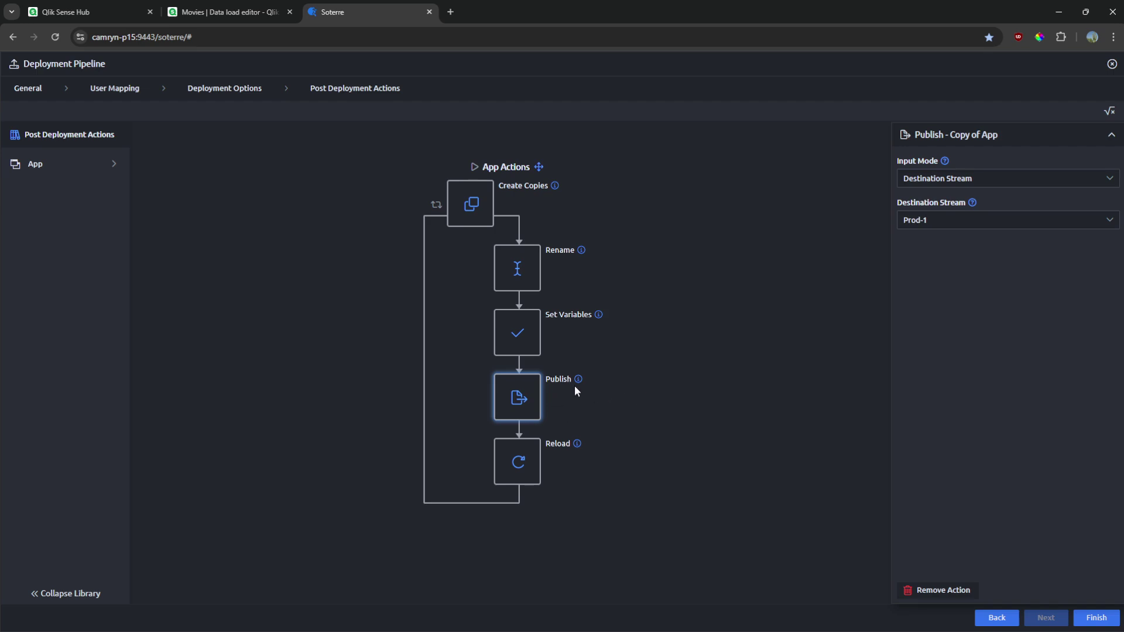
{"action": "left_click", "coordinate": [514, 459]}
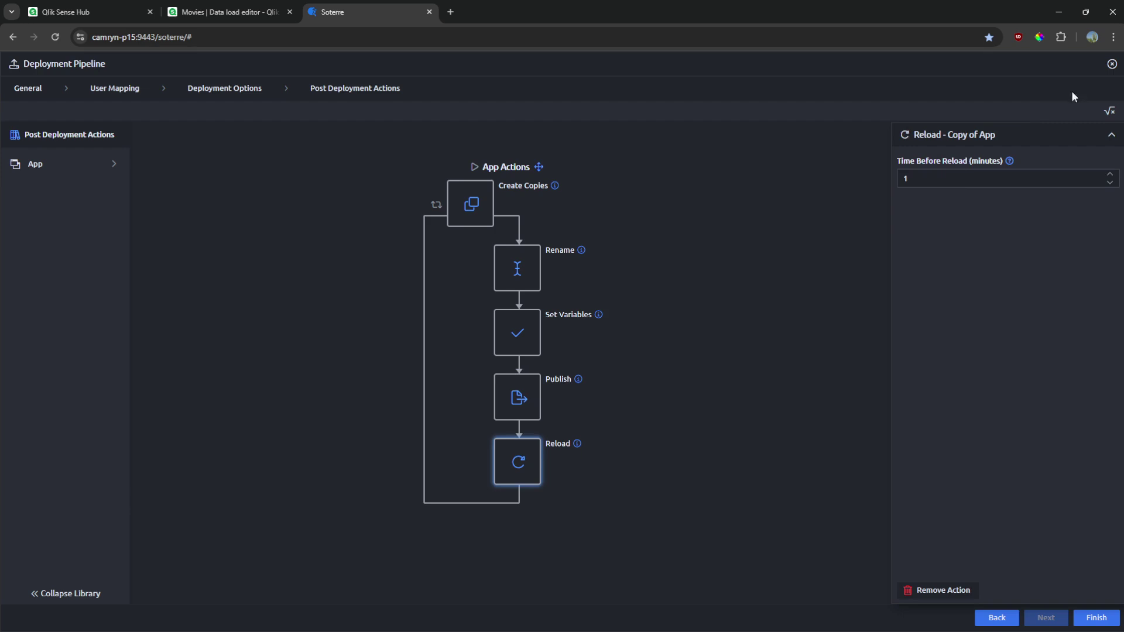
{"action": "left_click", "coordinate": [1109, 615]}
{"action": "left_click", "coordinate": [830, 515]}
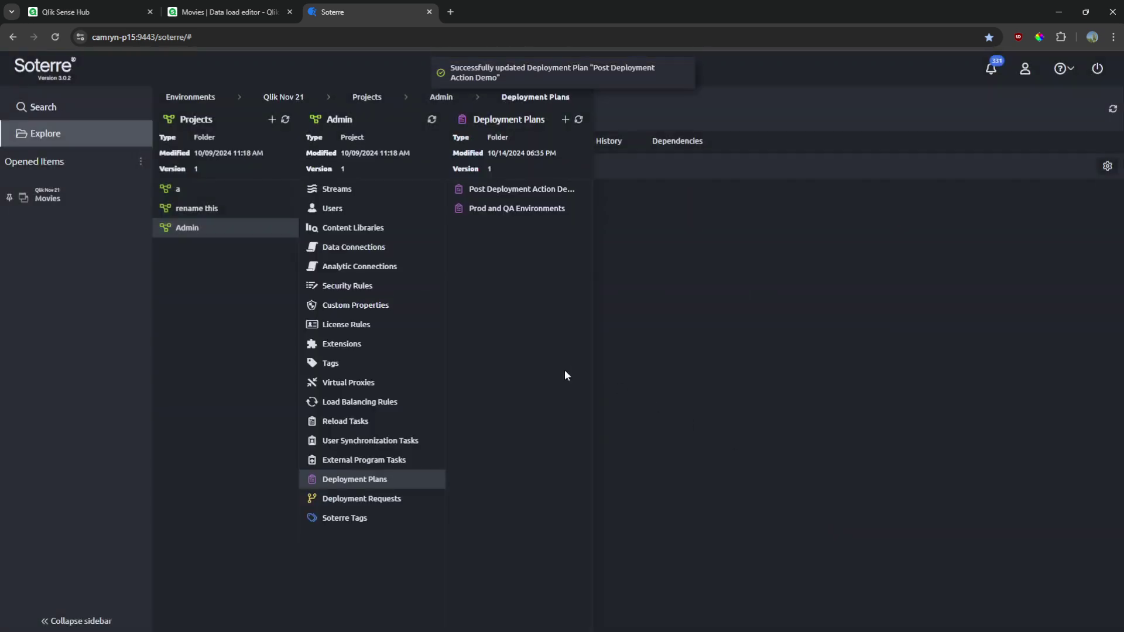
Deploy the Movies app from the Post Deployment Action Demo plan and review the changes made by its post deployment actions
{"action": "right_click", "coordinate": [138, 210]}
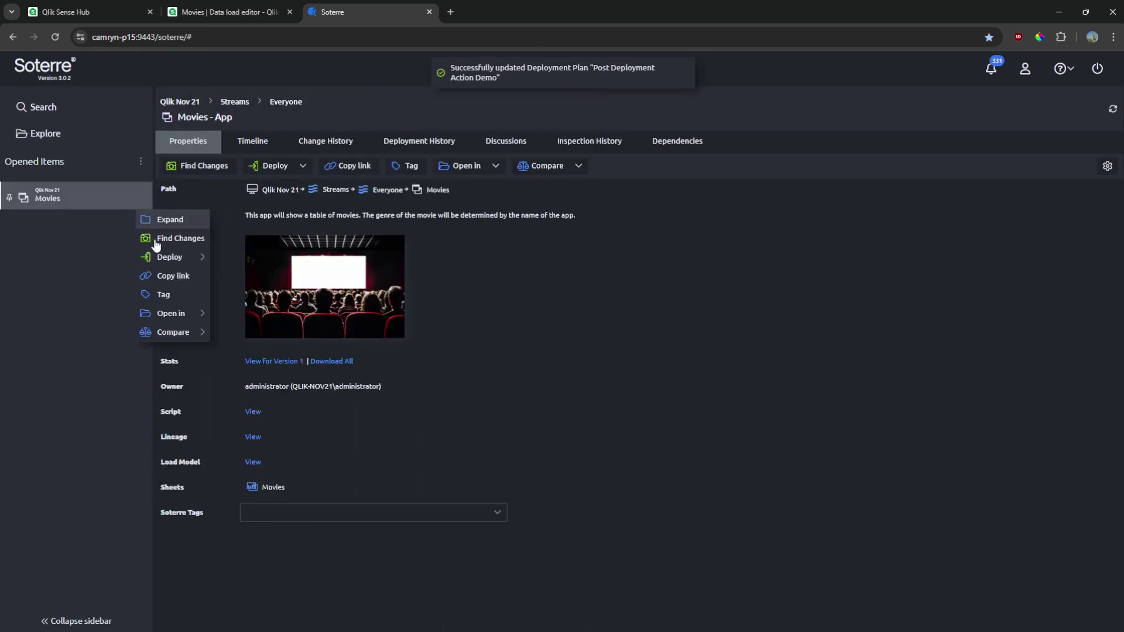
{"action": "mouse_move", "coordinate": [169, 256]}
{"action": "left_click", "coordinate": [252, 274]}
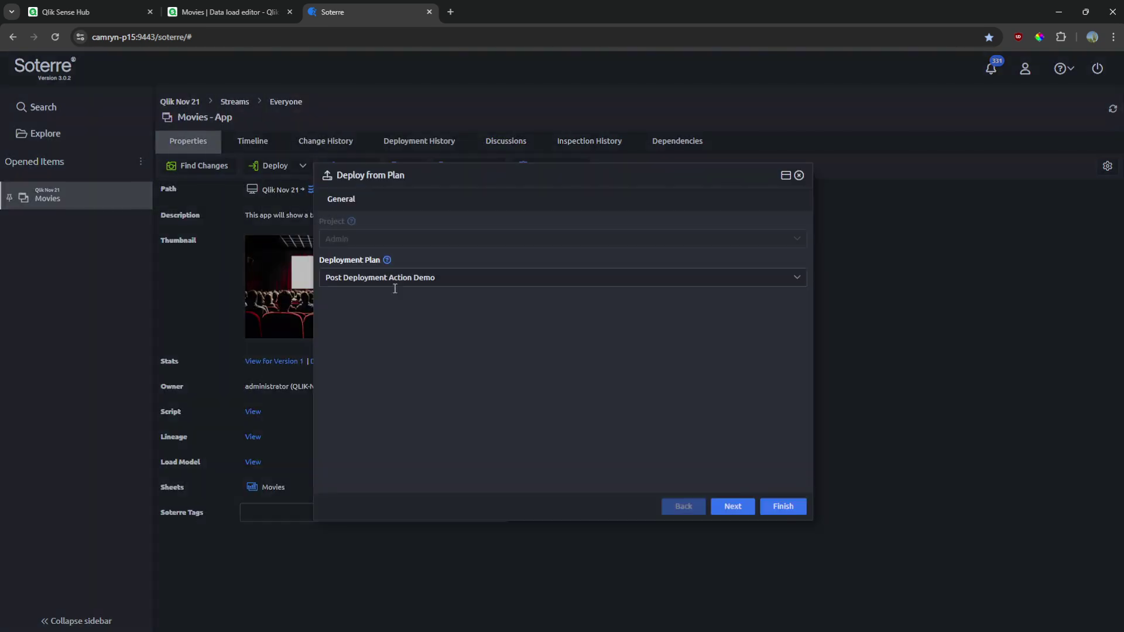
{"action": "left_click", "coordinate": [773, 507]}
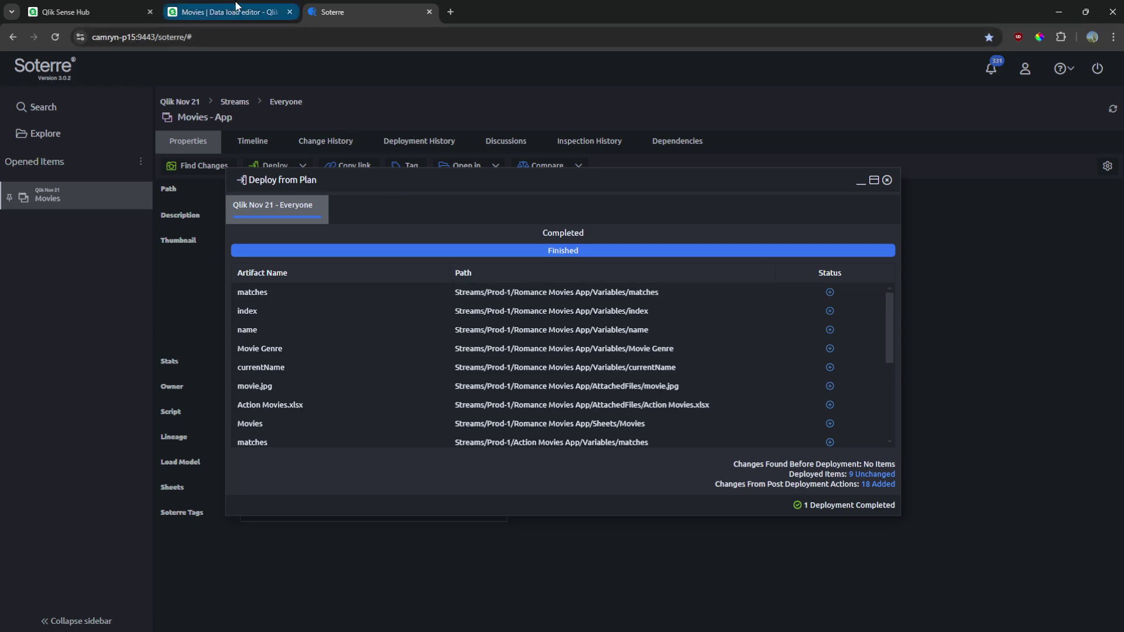
{"action": "left_click", "coordinate": [879, 486]}
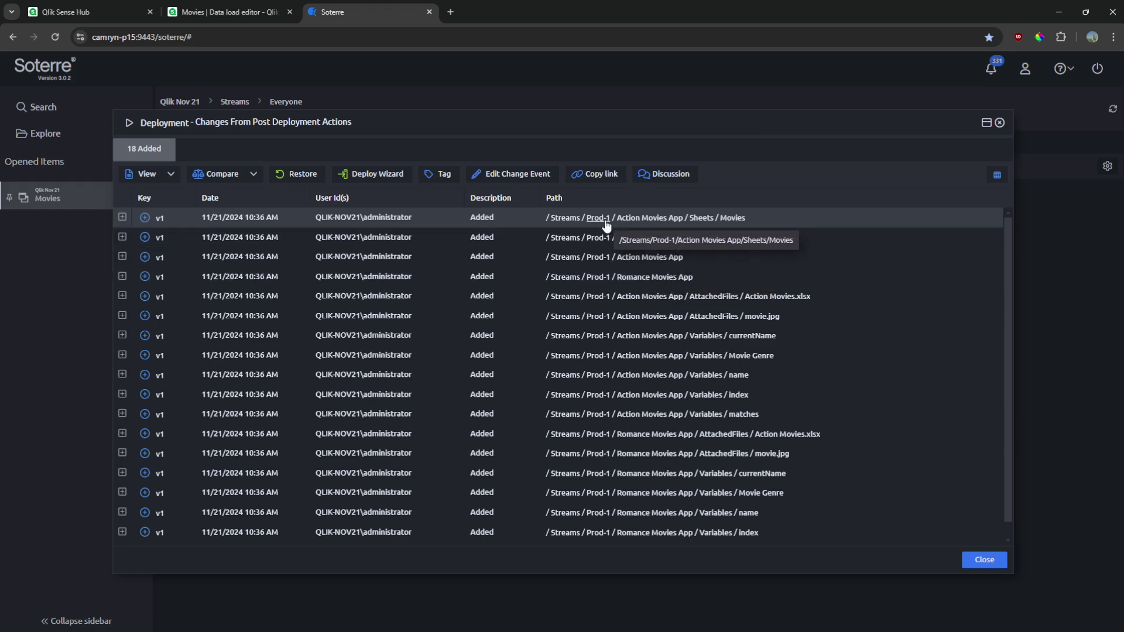
{"action": "scroll", "coordinate": [605, 384], "scroll_direction": "down", "scroll_amount": 1}
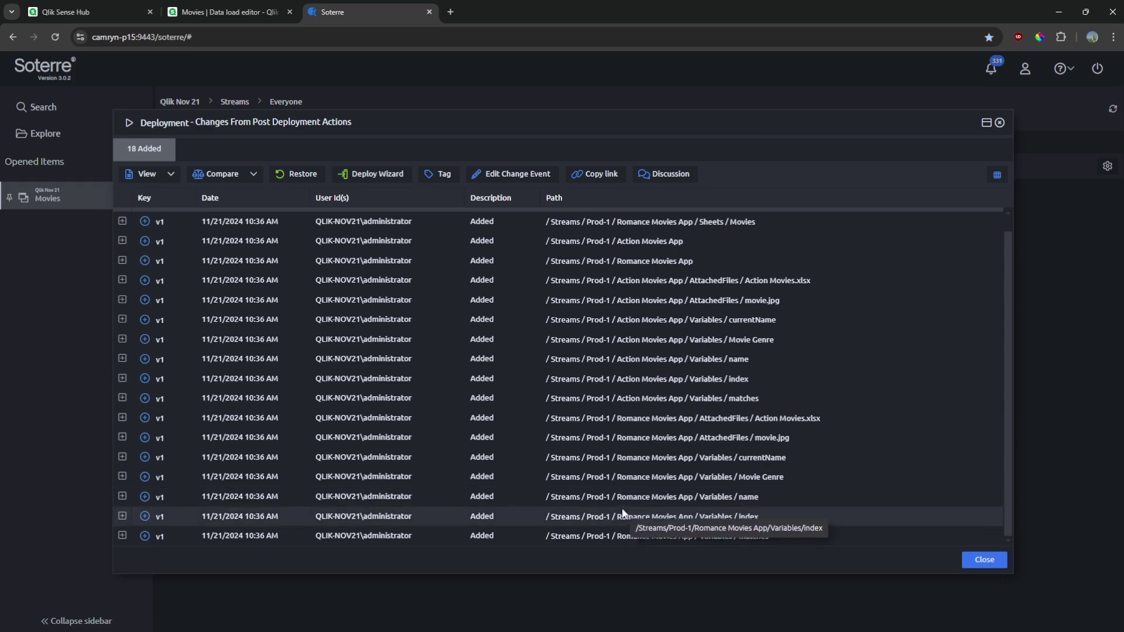
Switch to the Qlik Sense Hub and refresh the app list of the Prod-1 stream
{"action": "left_click", "coordinate": [73, 6]}
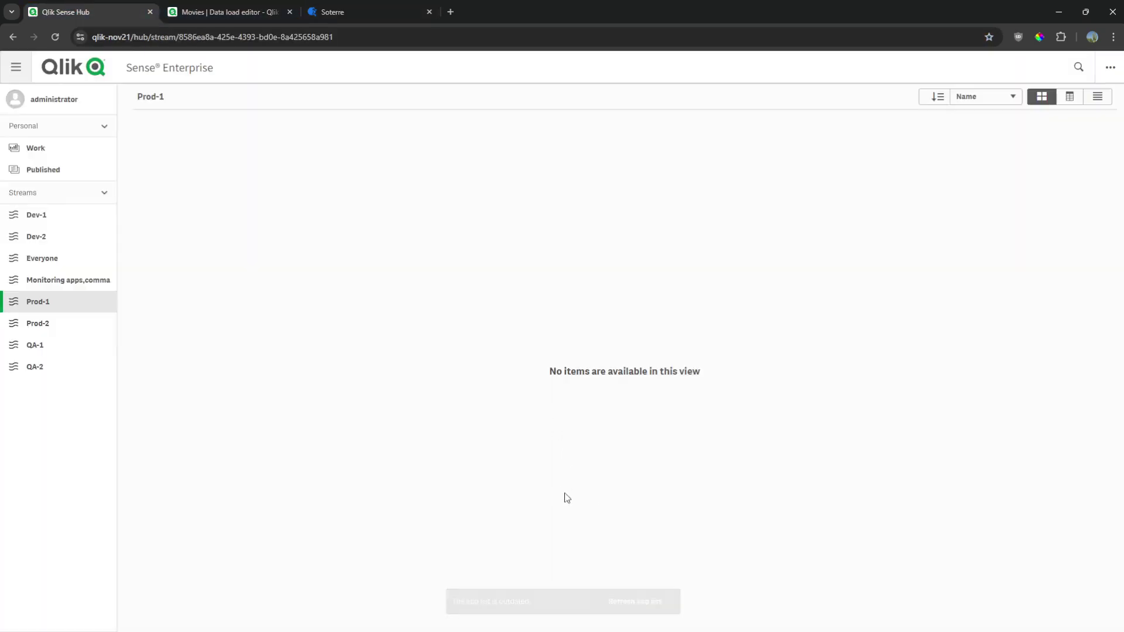
{"action": "left_click", "coordinate": [631, 604]}
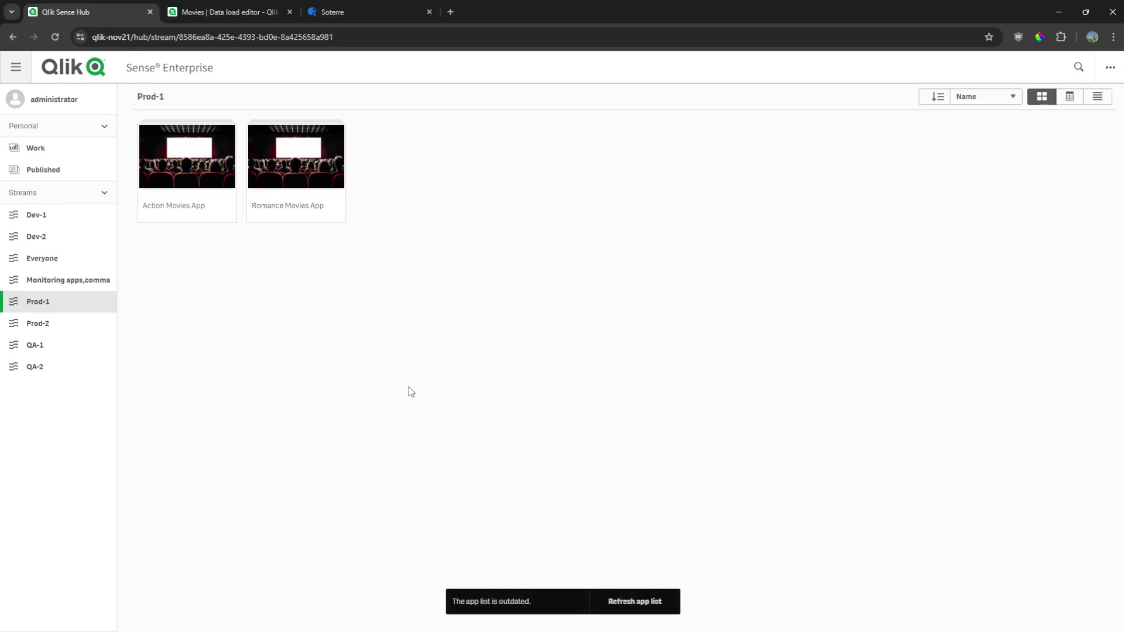
{"action": "left_click", "coordinate": [637, 603]}
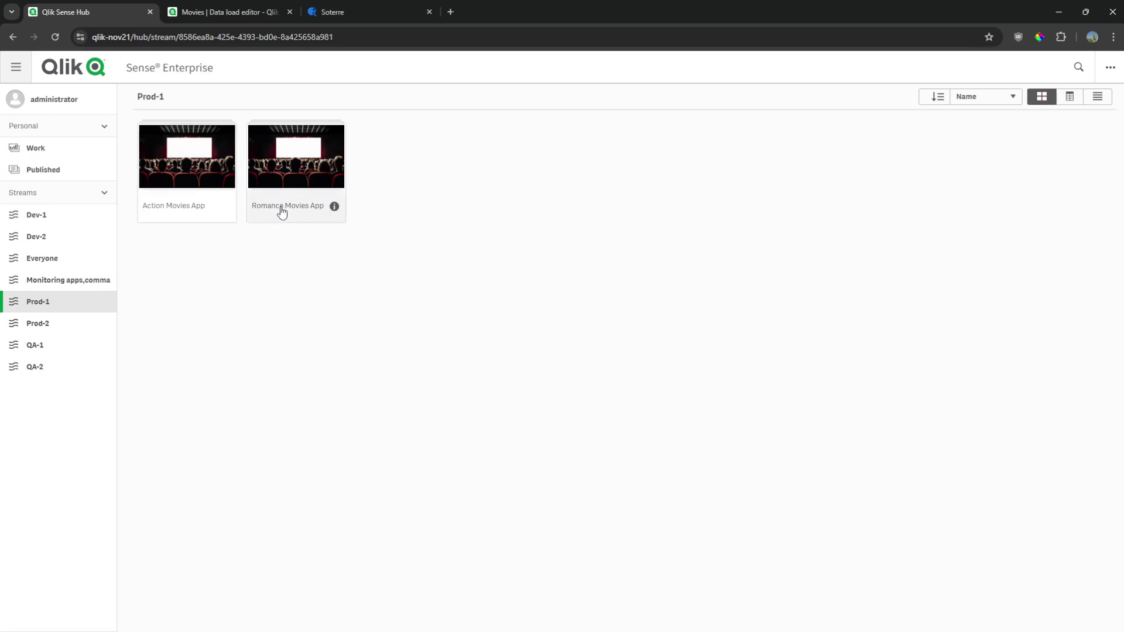
Open the Action Movies App and the Romance Movies App from the Prod-1 stream
{"action": "left_click", "coordinate": [196, 208]}
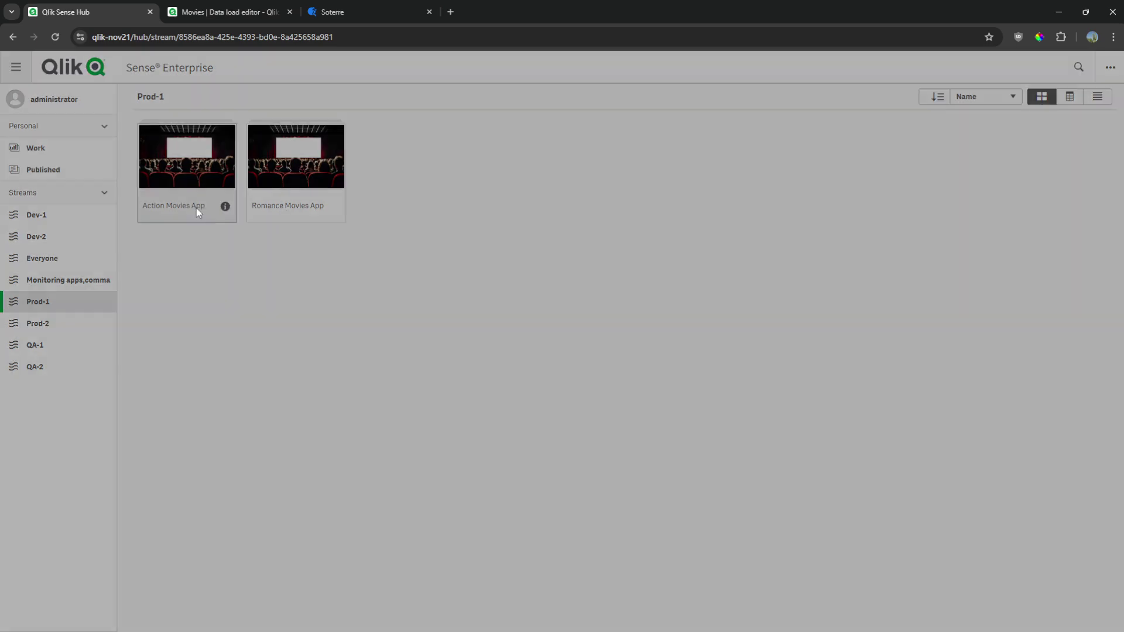
{"action": "left_click", "coordinate": [296, 428]}
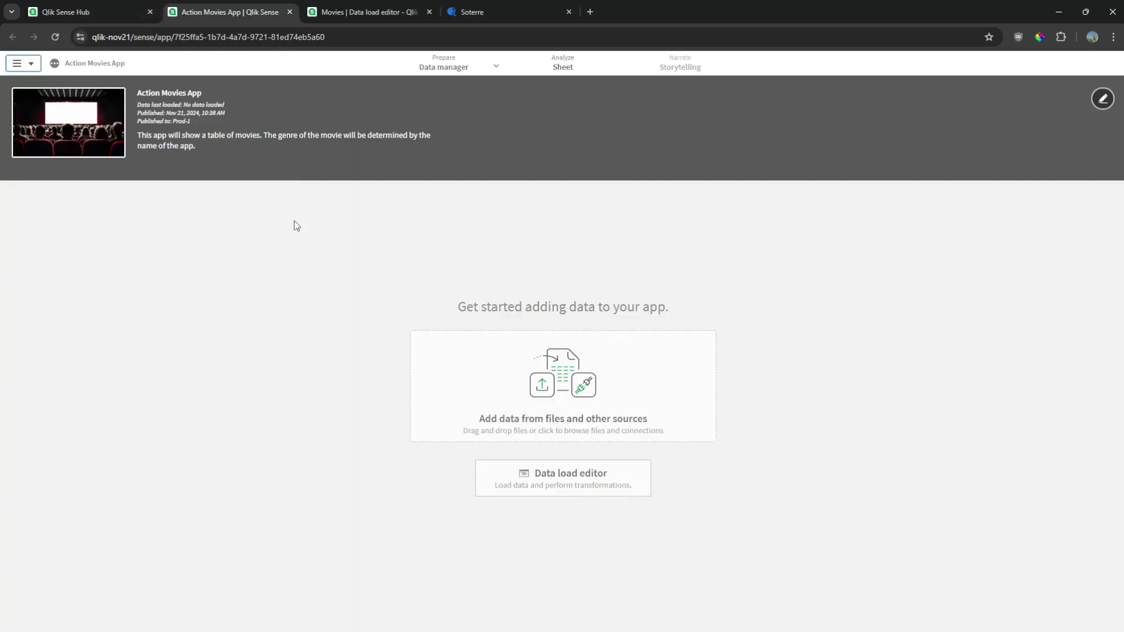
{"action": "left_click", "coordinate": [96, 7]}
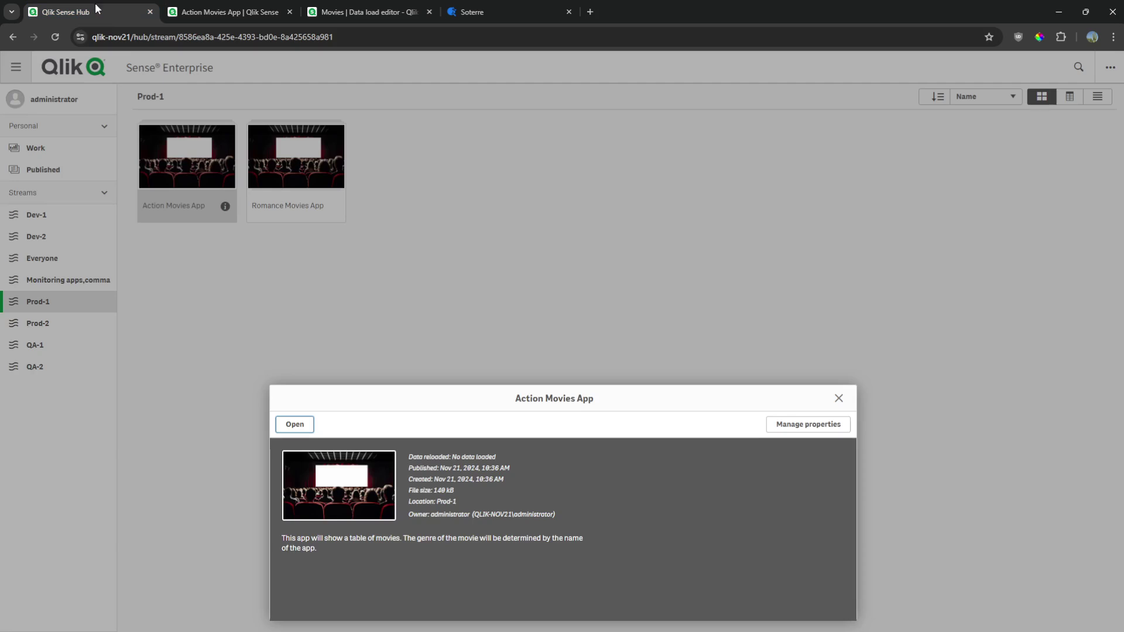
{"action": "key", "text": "Return"}
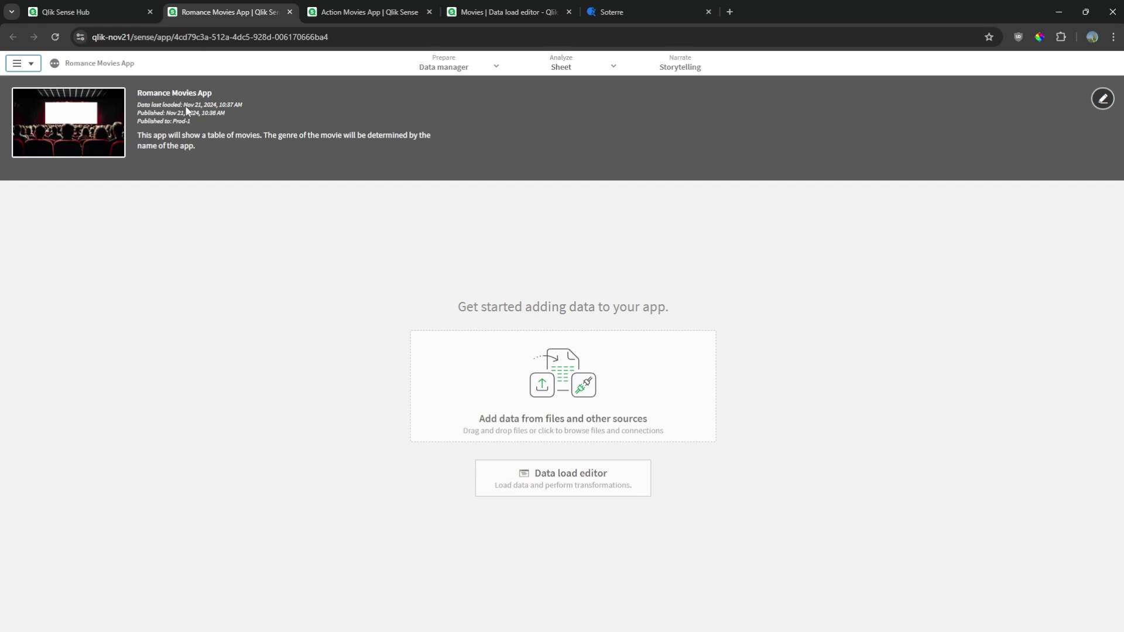
Refresh the browser pages of the Romance Movies App and the Action Movies App
{"action": "left_click", "coordinate": [55, 37]}
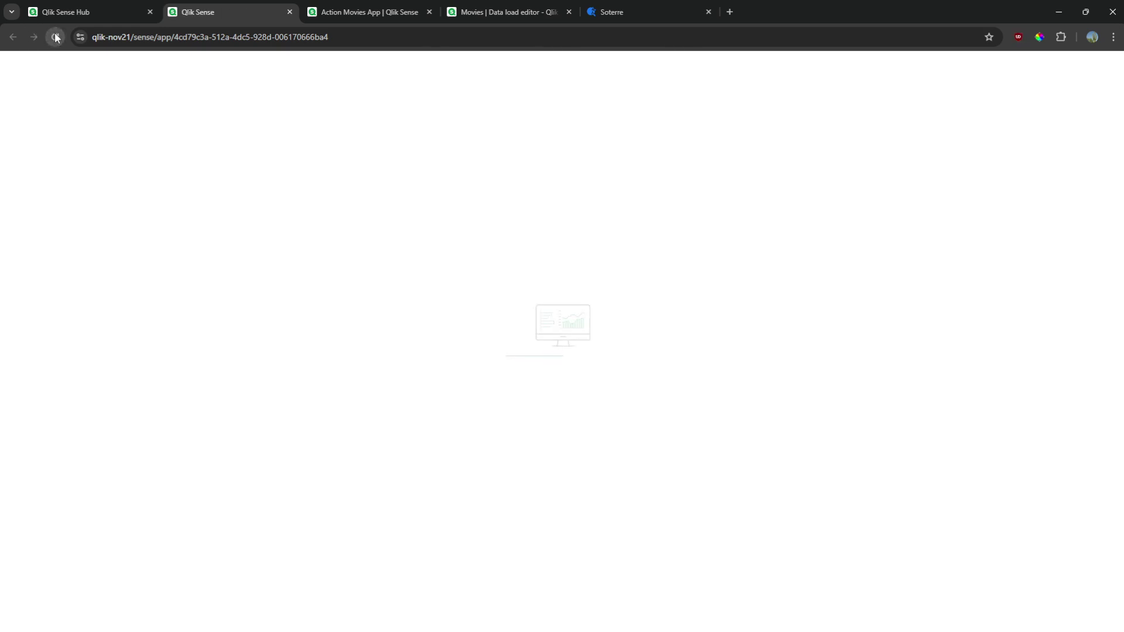
{"action": "left_click", "coordinate": [363, 12]}
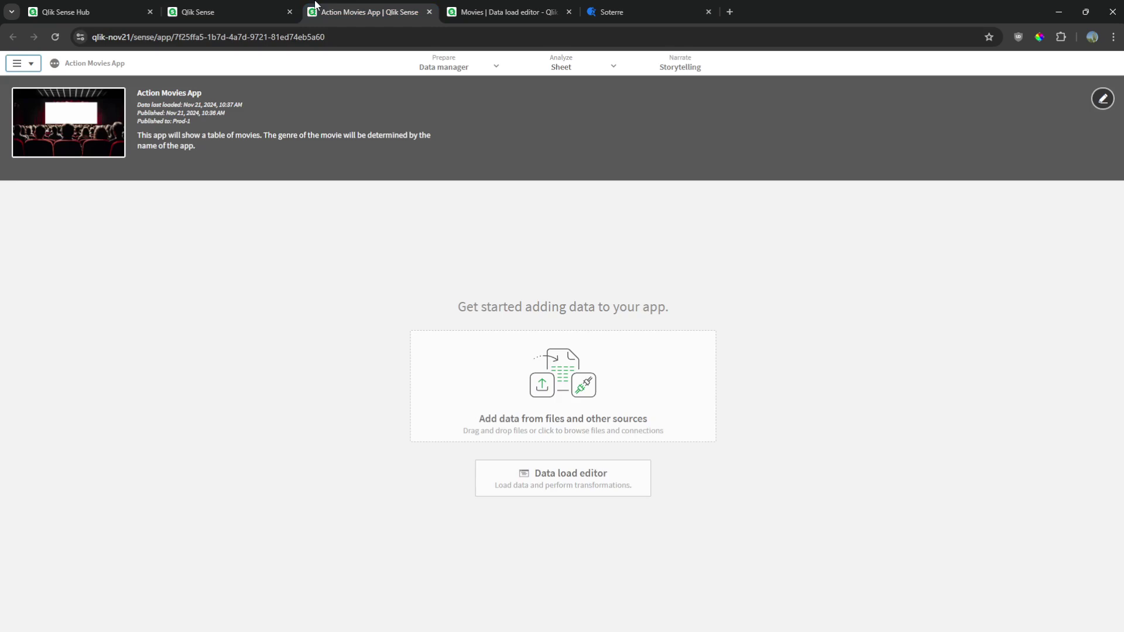
{"action": "left_click", "coordinate": [56, 36]}
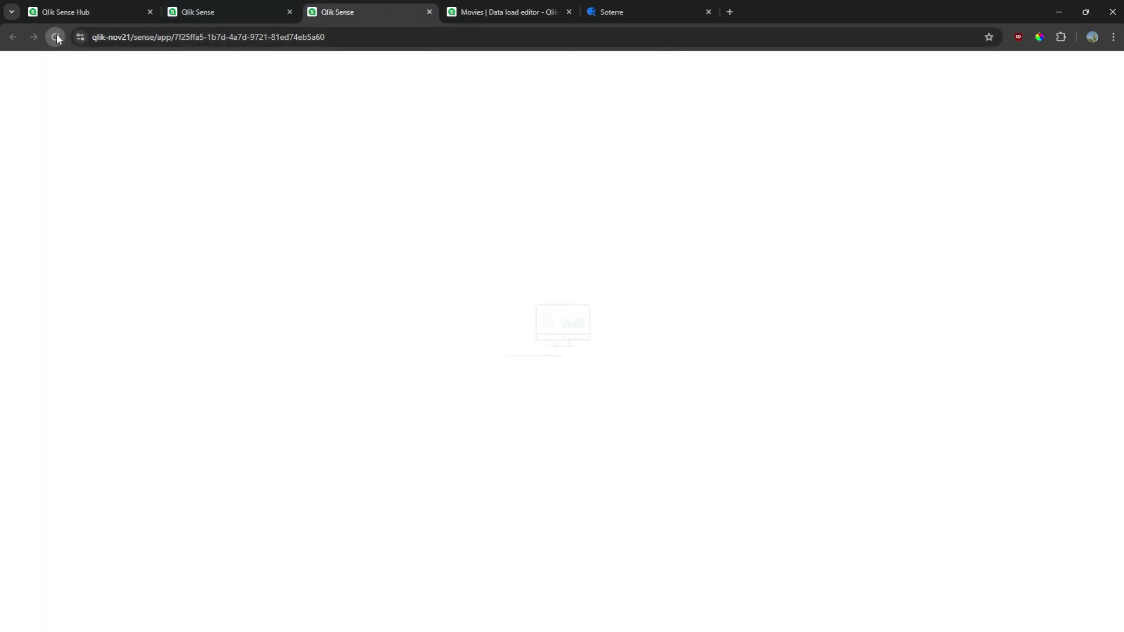
Open the Movies sheet in the Romance Movies App and in the Action Movies App to compare their movie tables
{"action": "left_click", "coordinate": [265, 10]}
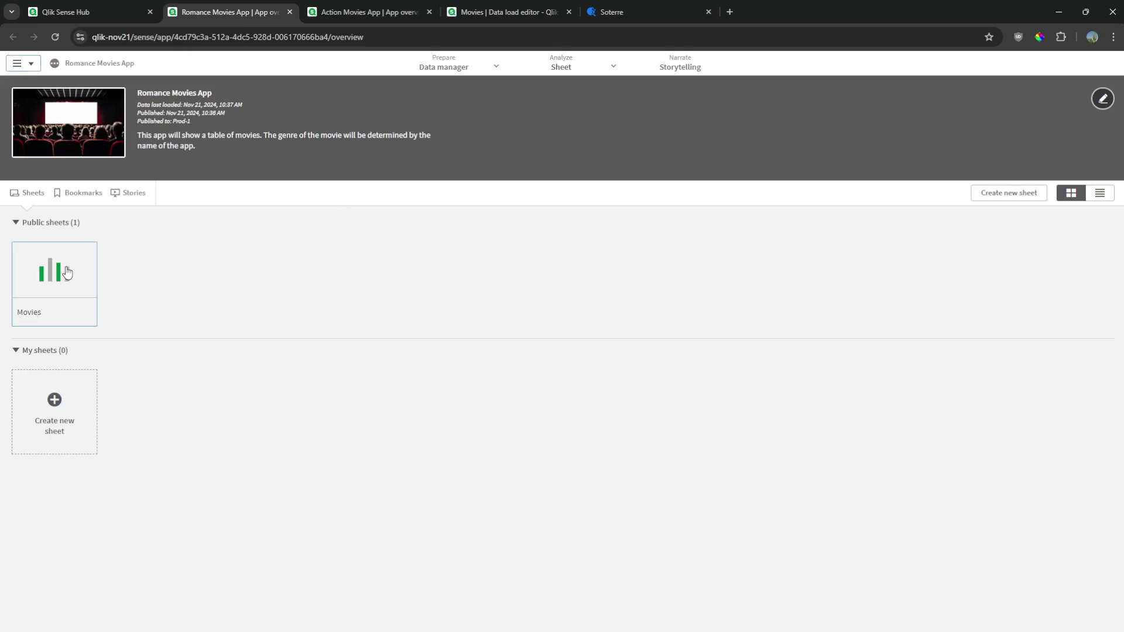
{"action": "left_click", "coordinate": [68, 271]}
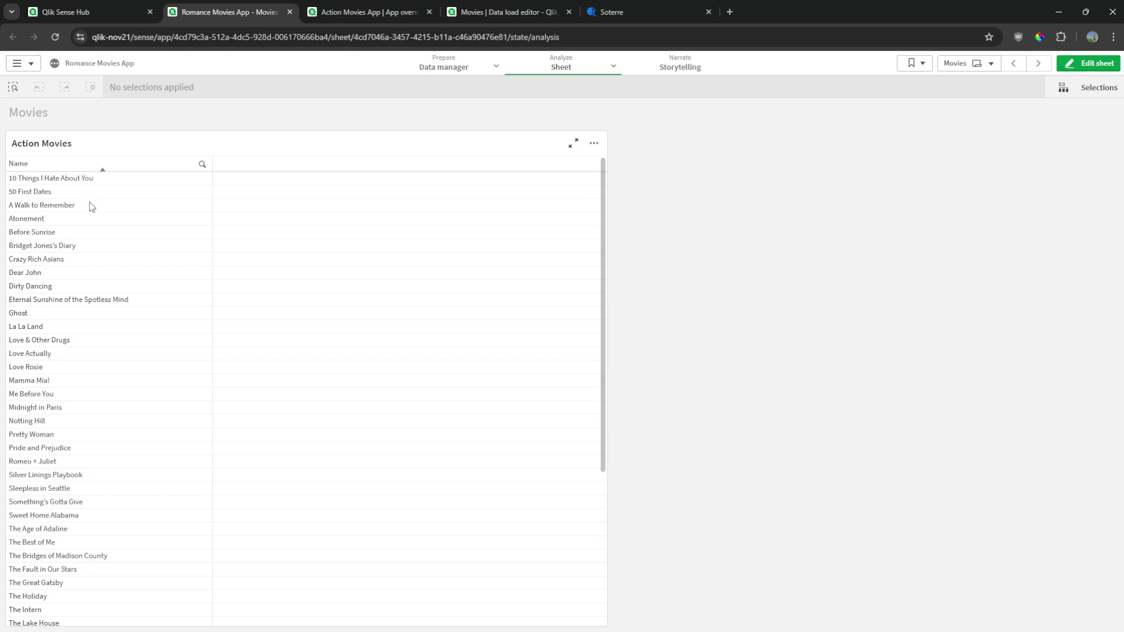
{"action": "left_click", "coordinate": [354, 5]}
{"action": "left_click", "coordinate": [58, 262]}
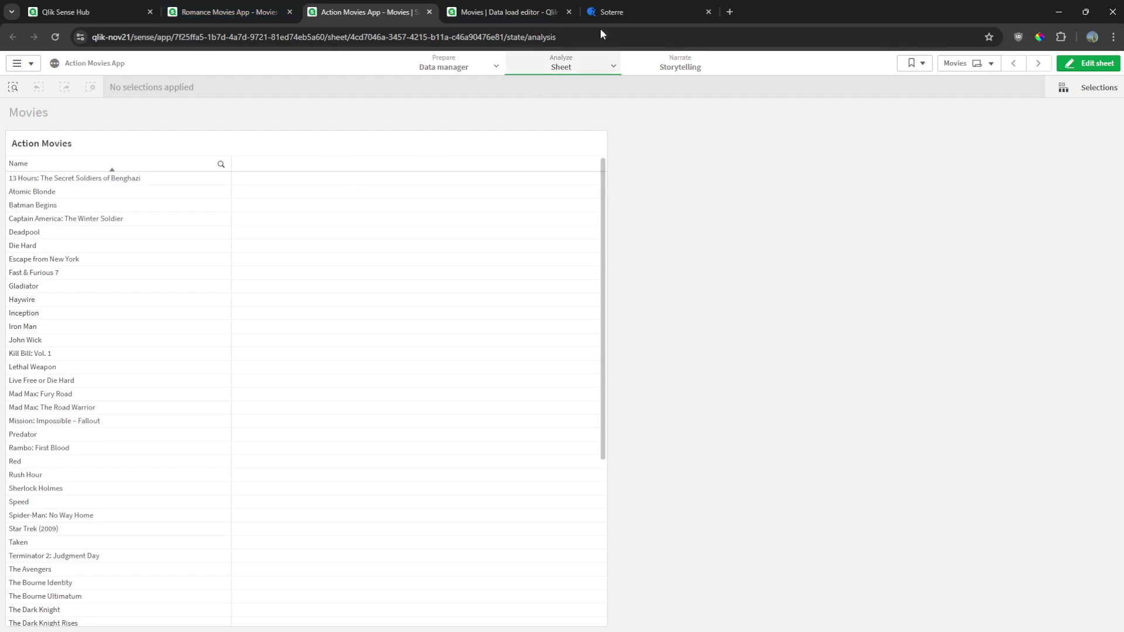
Switch back to Soterre's list of changes from post deployment actions
{"action": "left_click", "coordinate": [620, 6]}
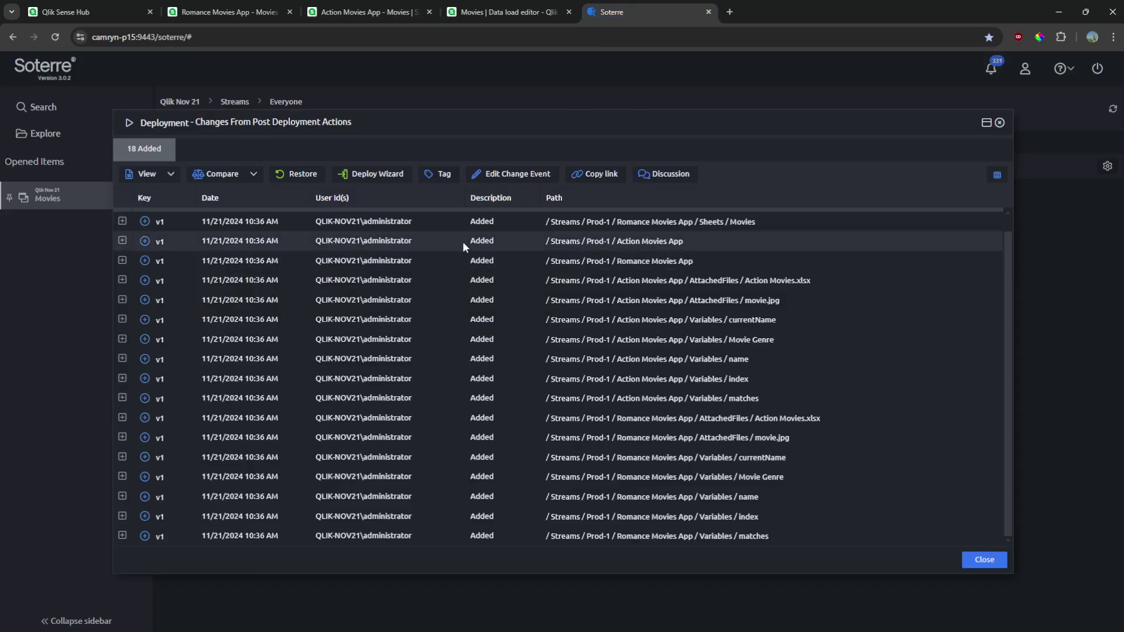